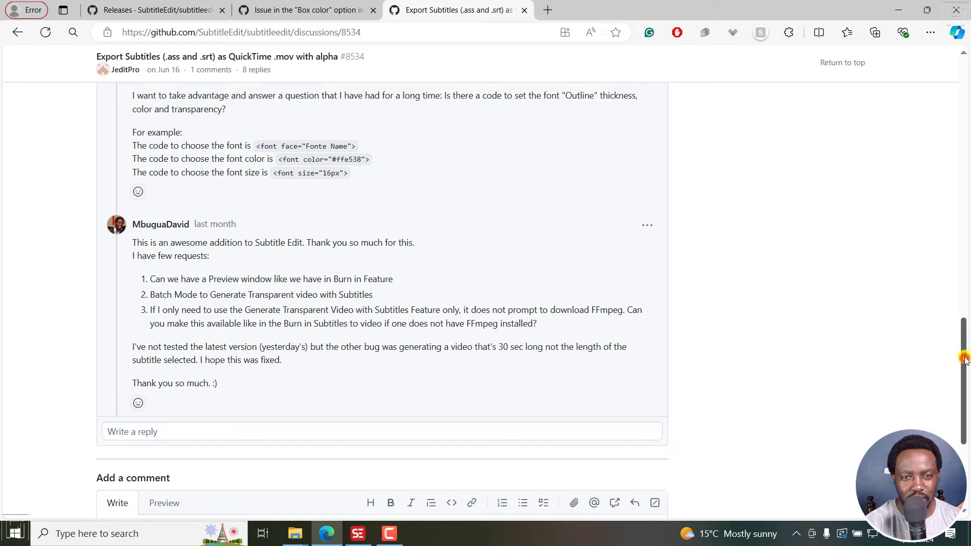
Step: Review the three feature requests for transparent video generation in the last GitHub discussion reply: preview window, batch mode and FFmpeg download prompt
drag(964, 360, 967, 383)
drag(184, 210, 395, 212)
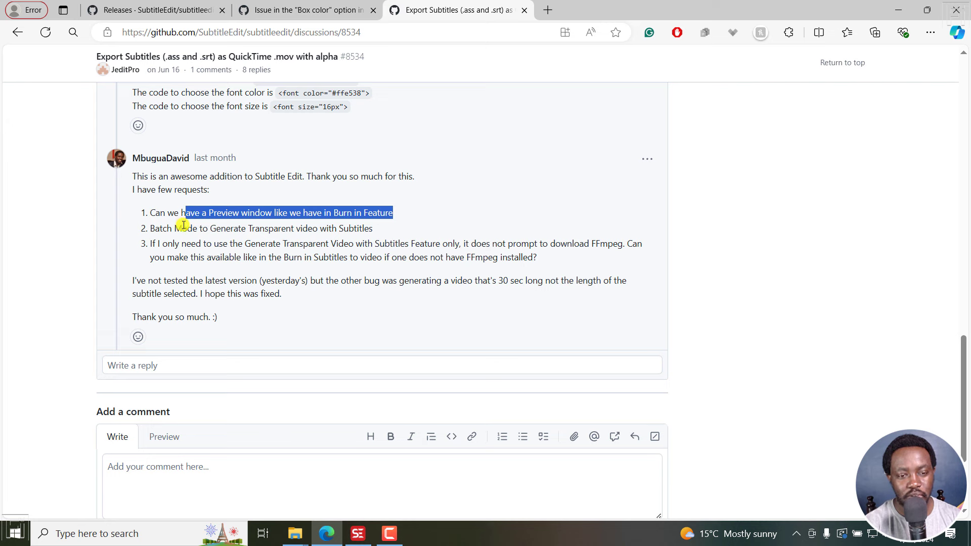
drag(182, 228, 385, 230)
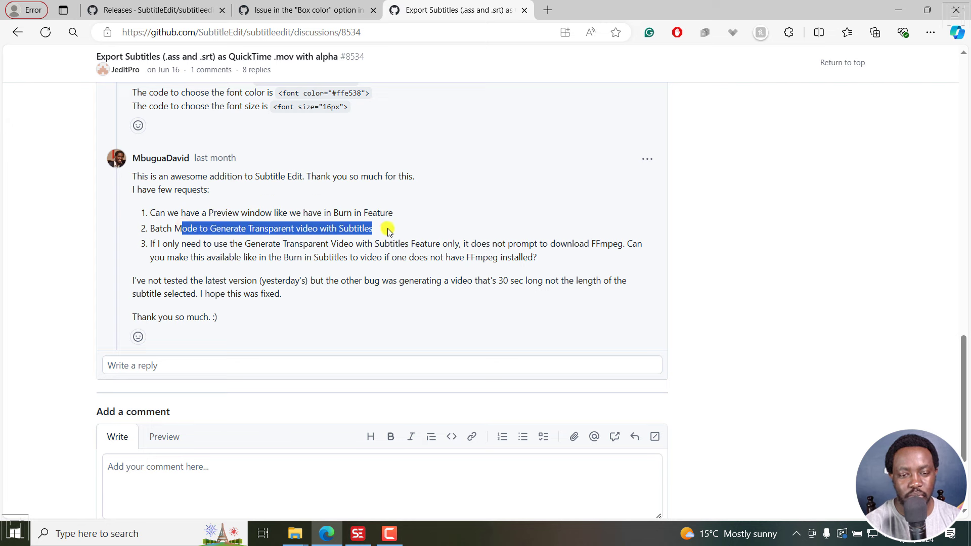
click(261, 246)
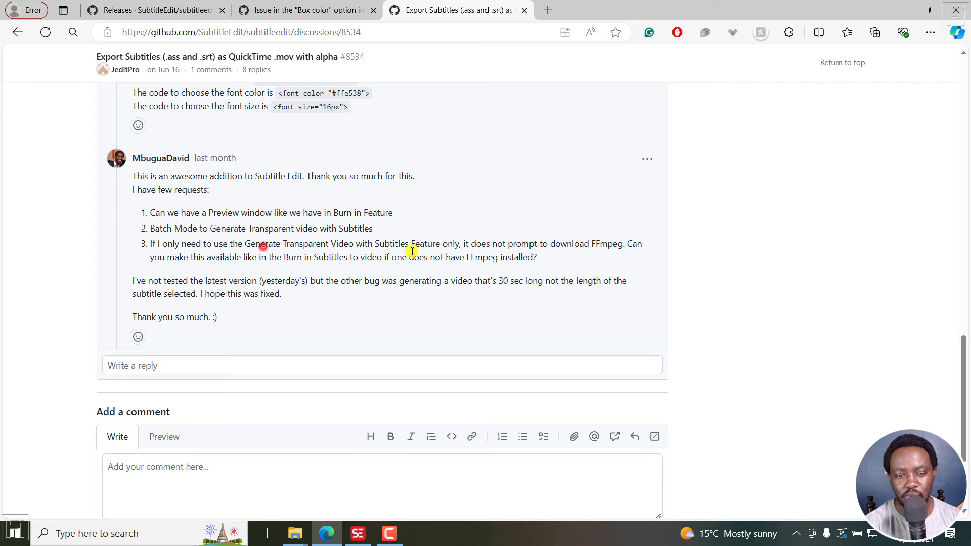
drag(470, 243, 618, 244)
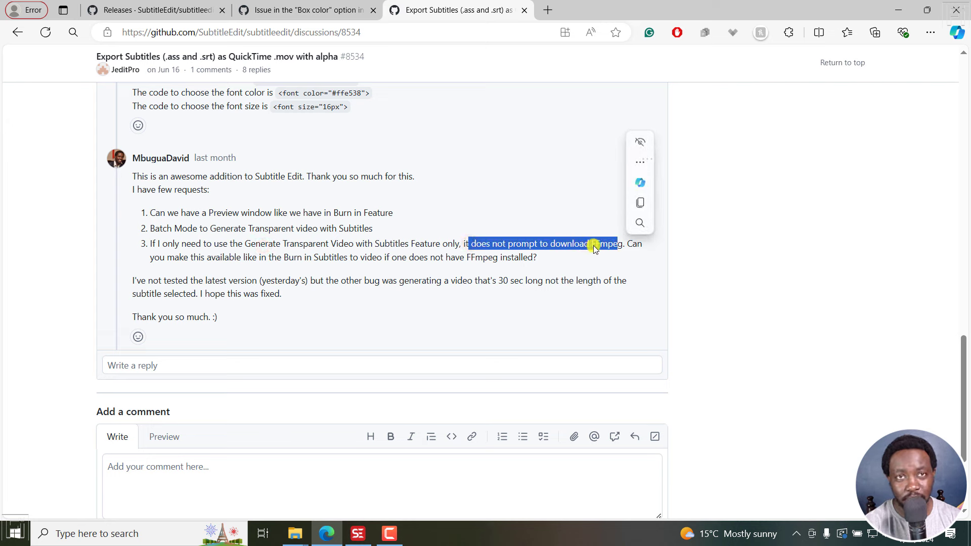
click(537, 259)
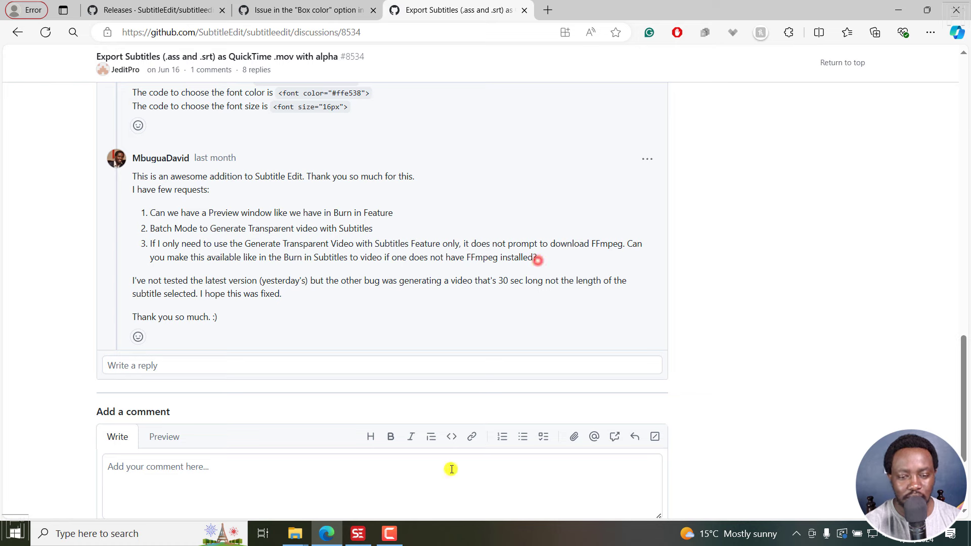
Step: Switch to Subtitle Edit and open the Generate transparent video with subtitles dialog for Clip 3.srt
click(362, 537)
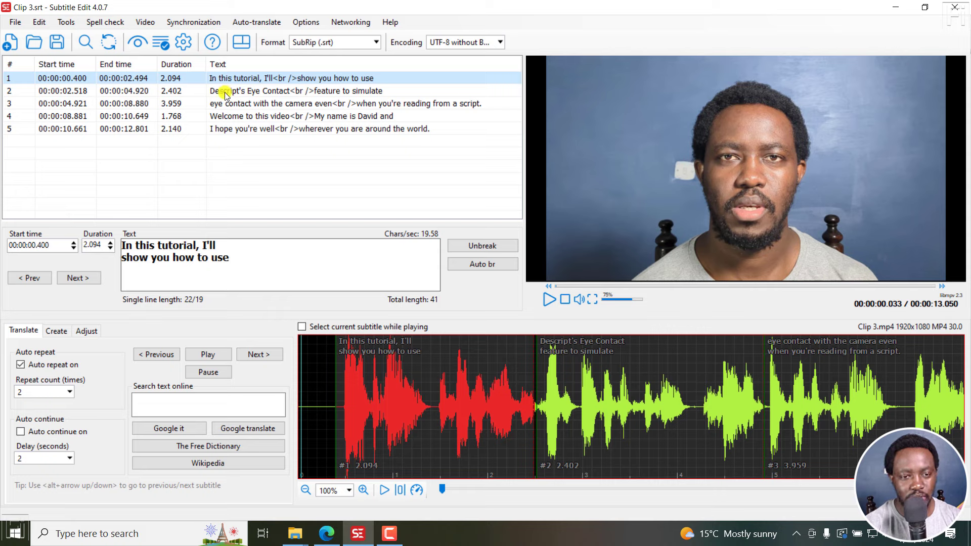
click(142, 24)
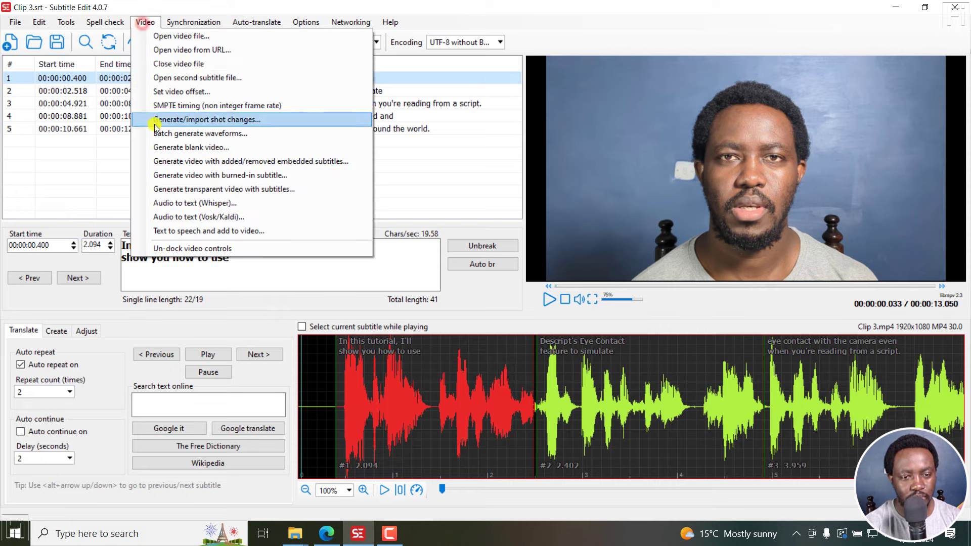
click(178, 193)
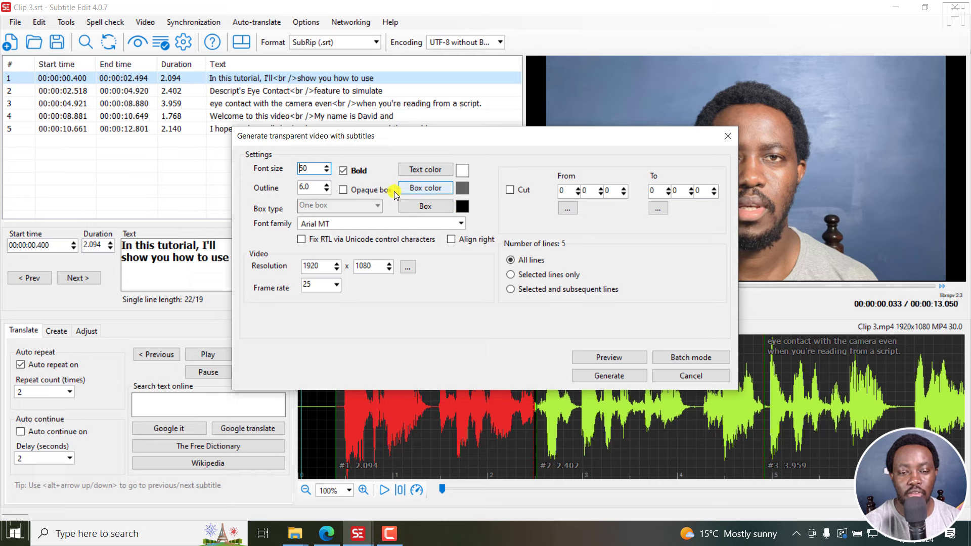
Step: Temporarily enable the opaque box to set the box type to Box per line, and turn the opaque box off again
click(343, 191)
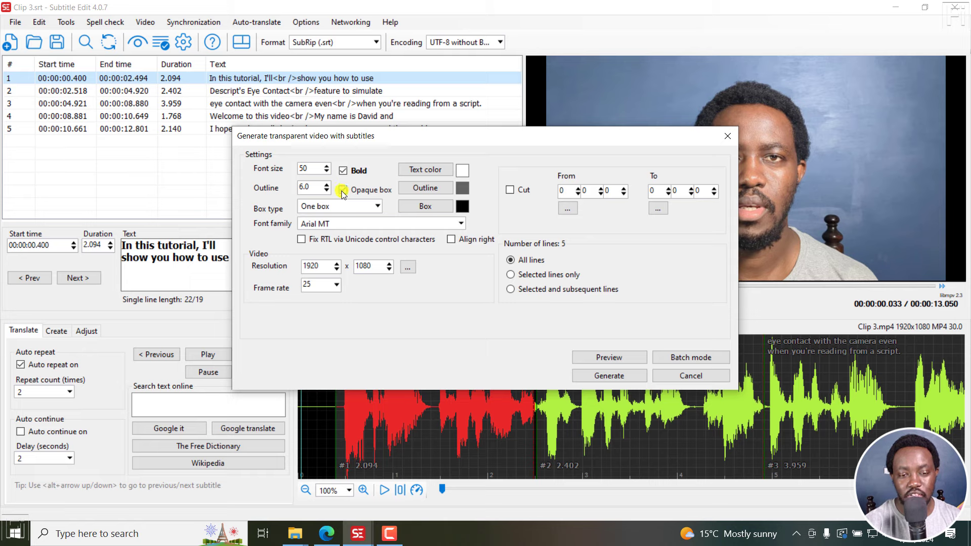
click(344, 190)
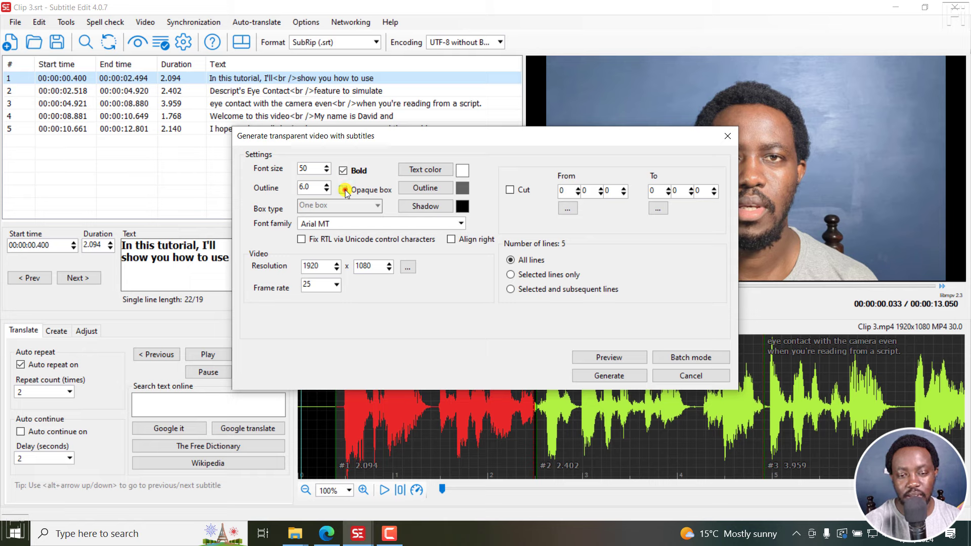
click(343, 190)
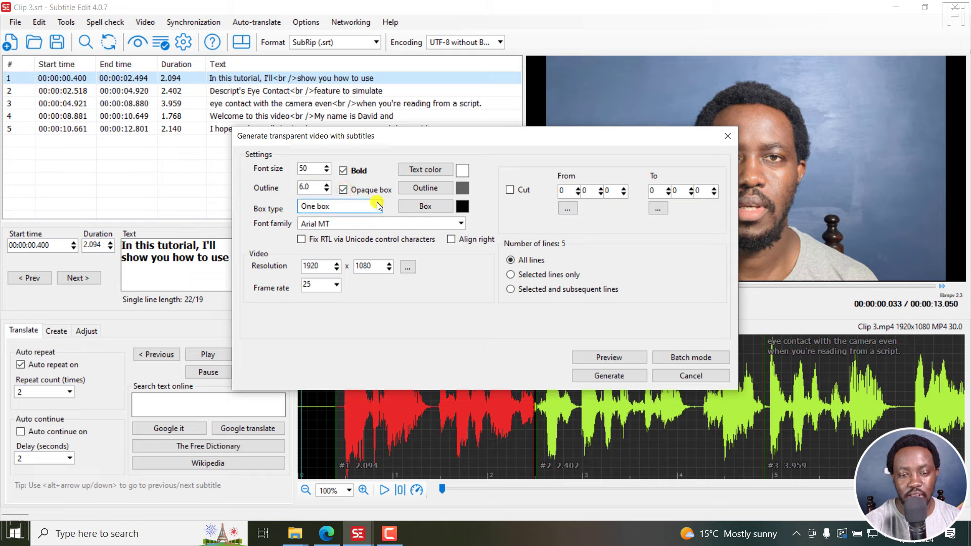
click(376, 207)
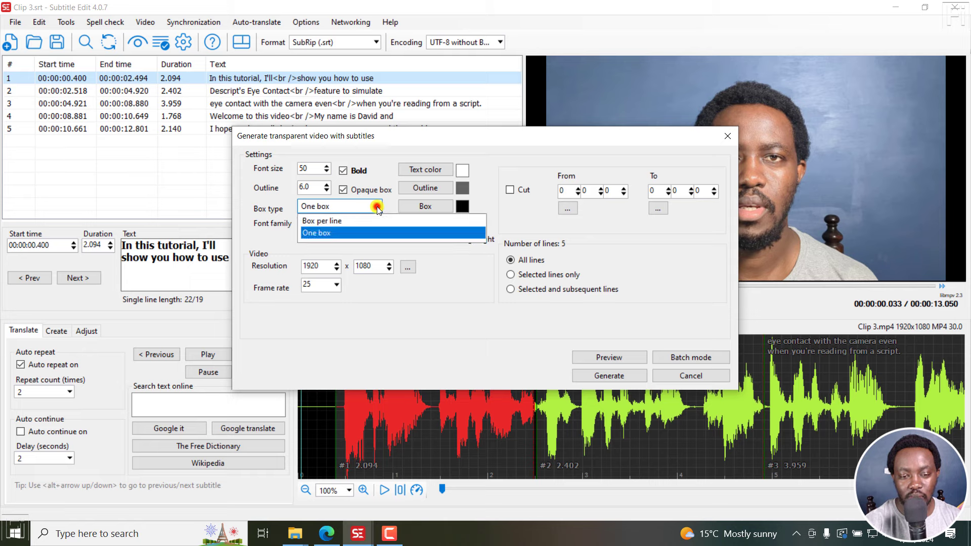
click(313, 221)
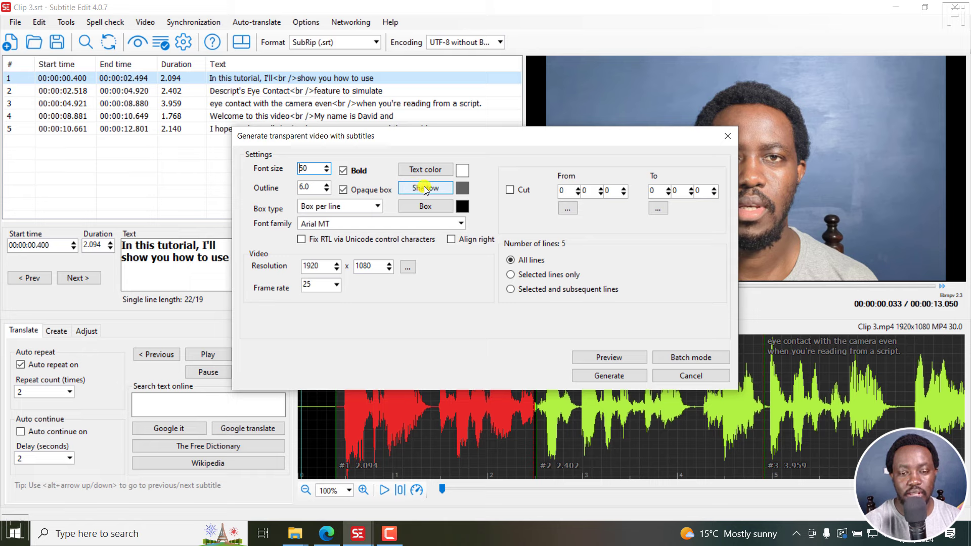
click(344, 190)
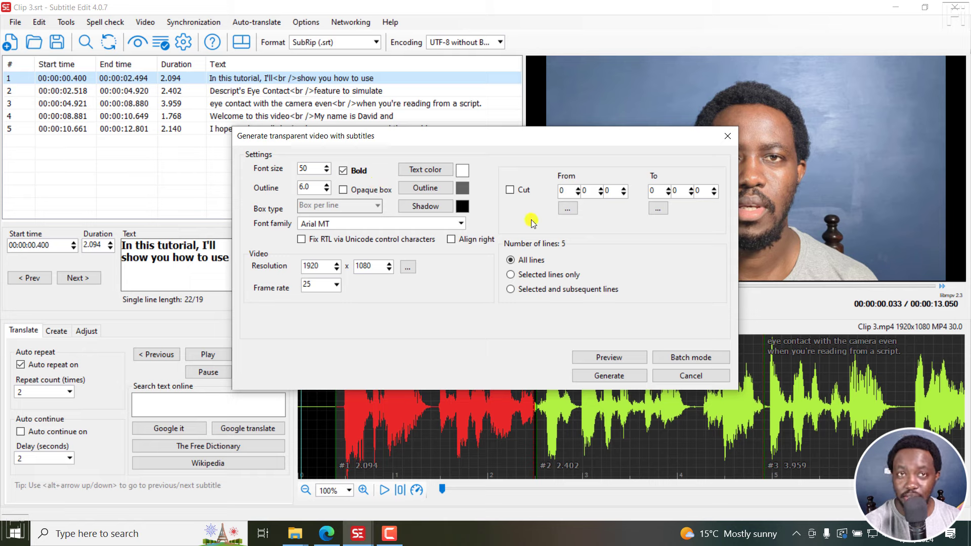
Step: Move the dialog clear of the subtitle list and enable the Cut option for the transparent video
drag(585, 137, 488, 114)
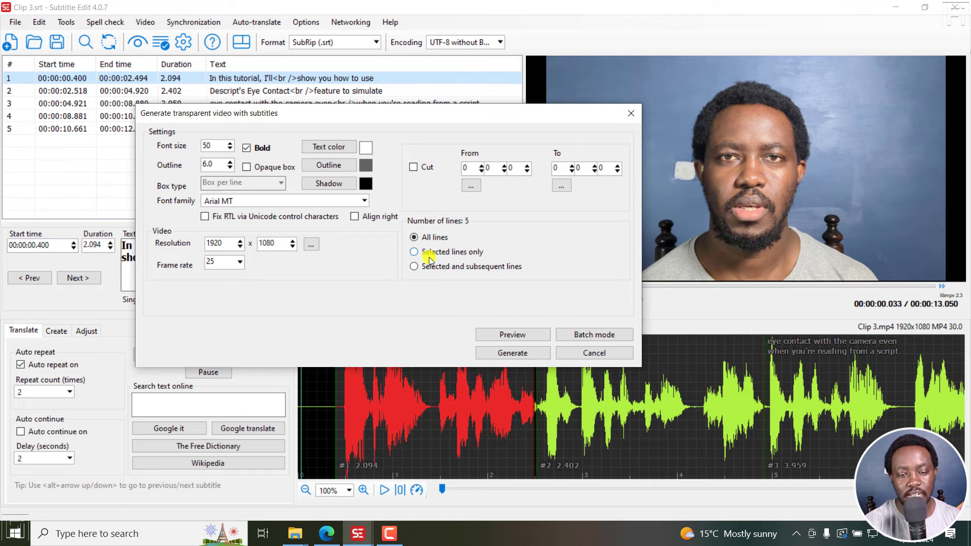
drag(437, 122, 440, 173)
click(497, 219)
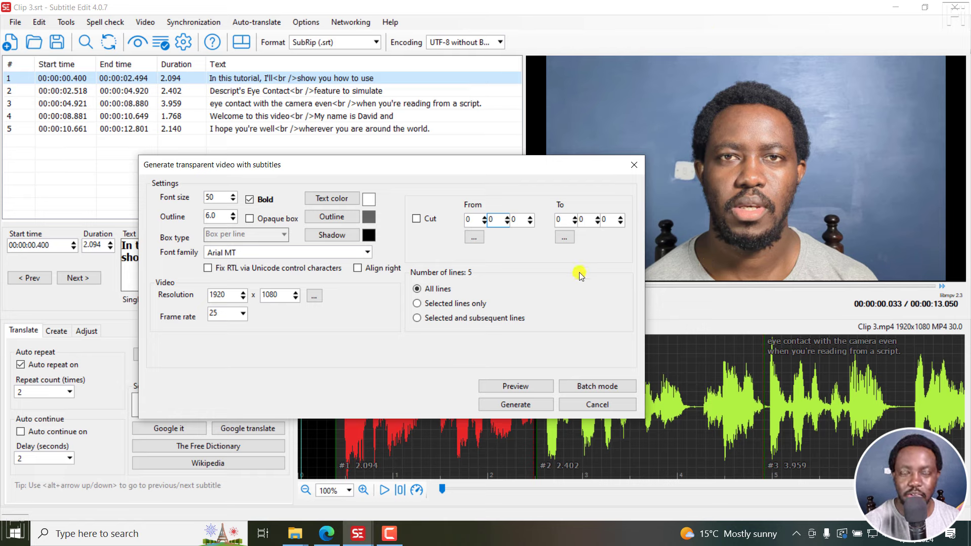
click(416, 221)
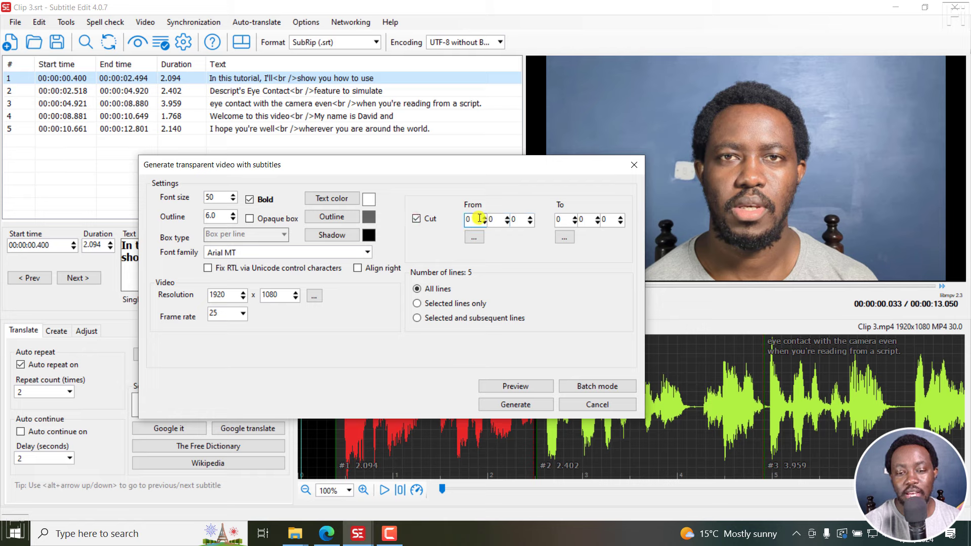
click(499, 220)
click(513, 220)
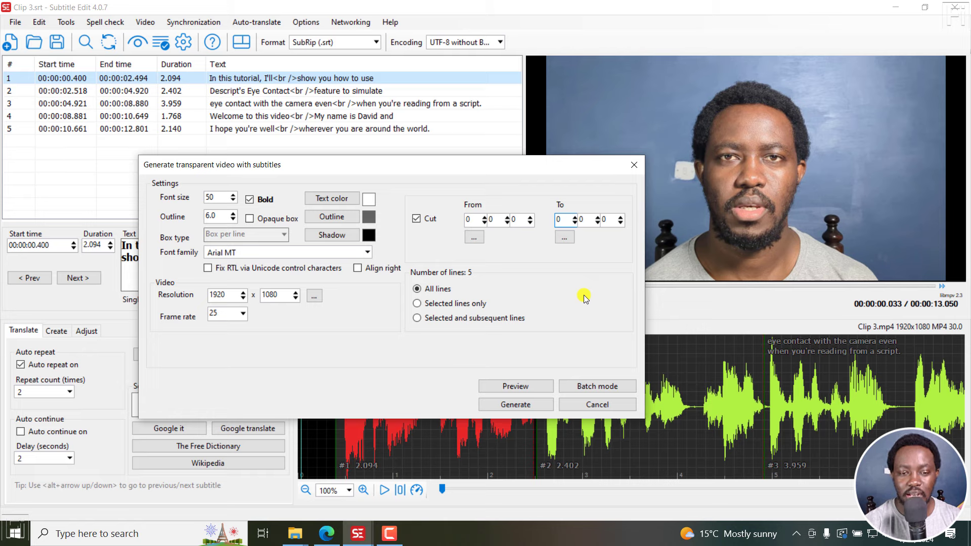
Step: Set the cut's From time to about 3 seconds by picking the start position in Clip 3.mp4
click(481, 245)
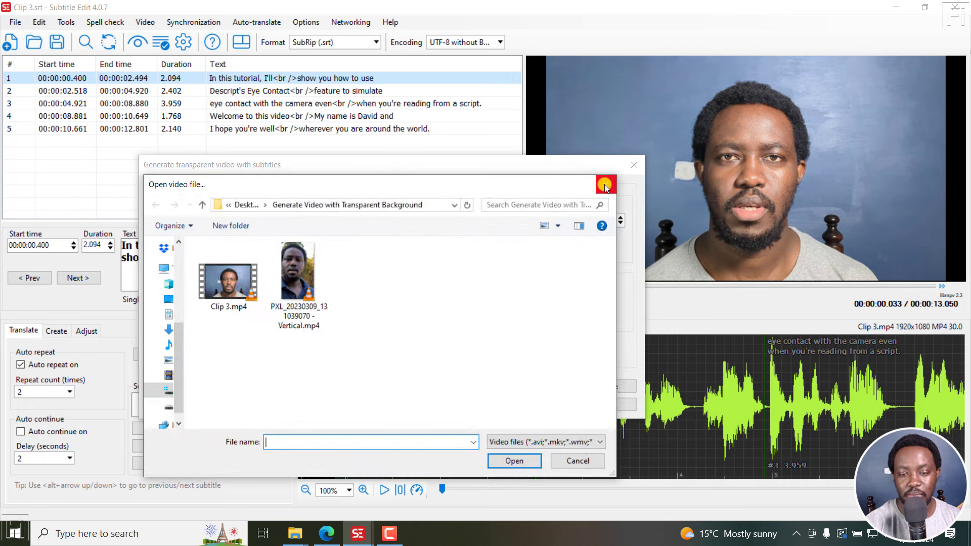
click(607, 186)
click(474, 240)
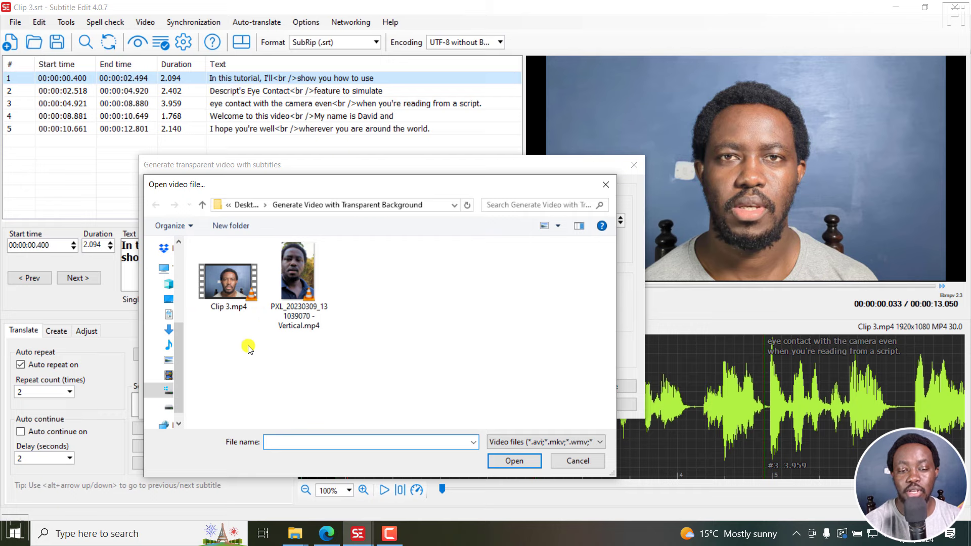
click(225, 295)
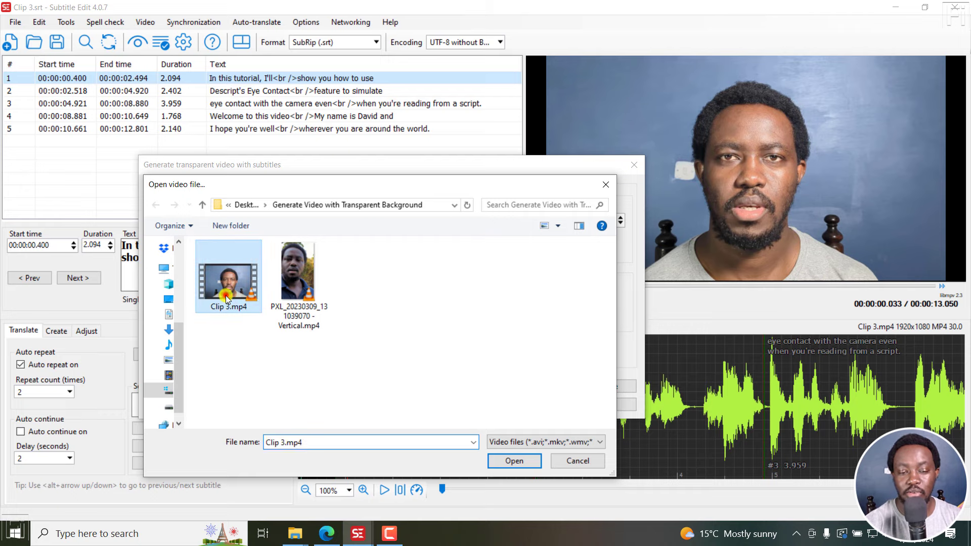
click(507, 463)
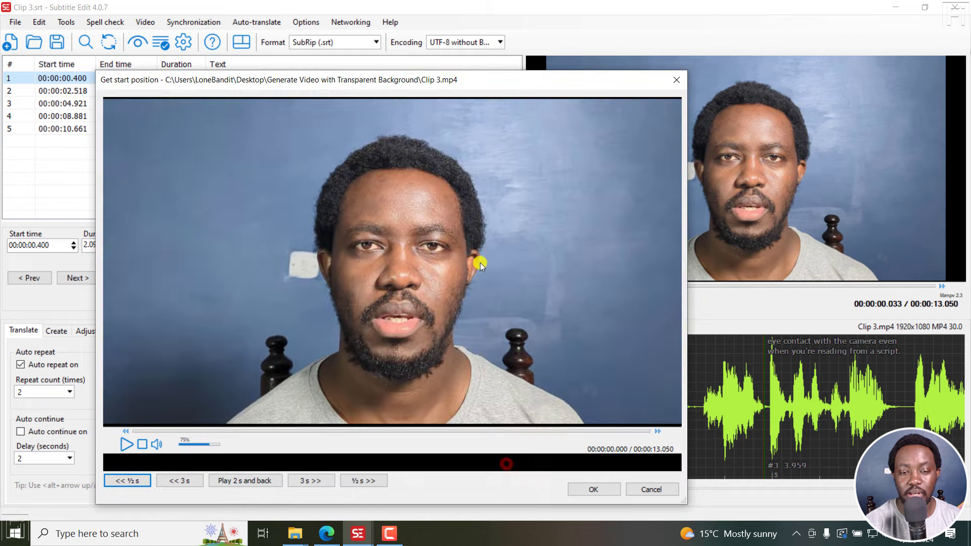
click(287, 431)
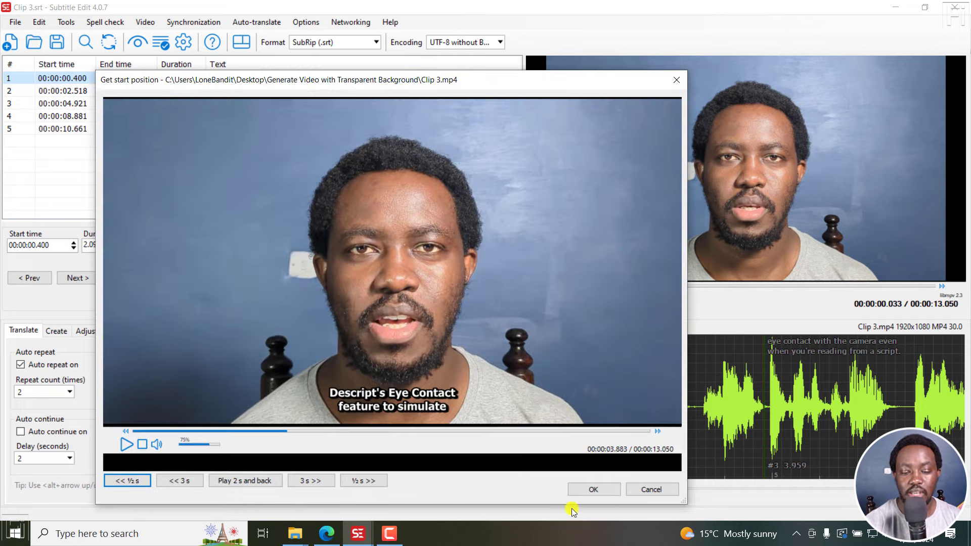
click(587, 489)
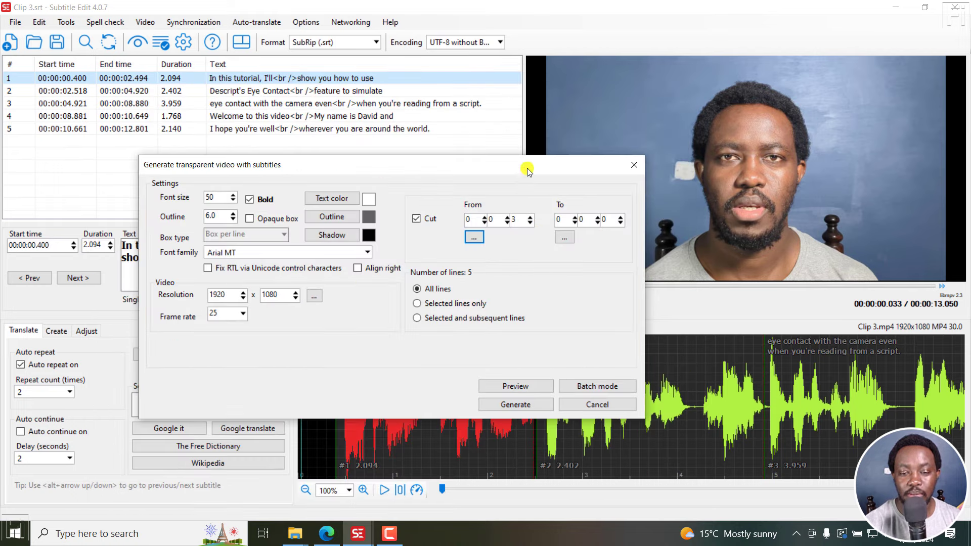
drag(527, 167, 462, 247)
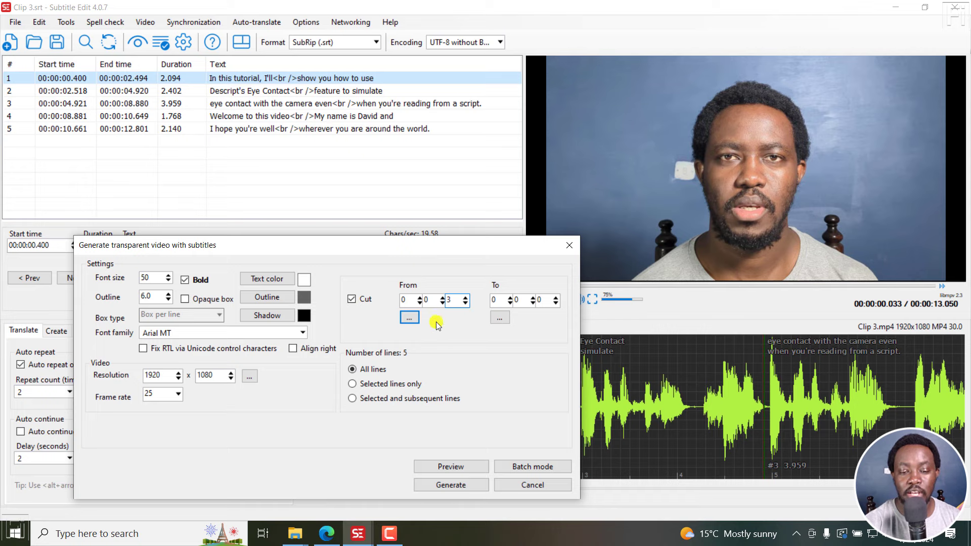
click(500, 318)
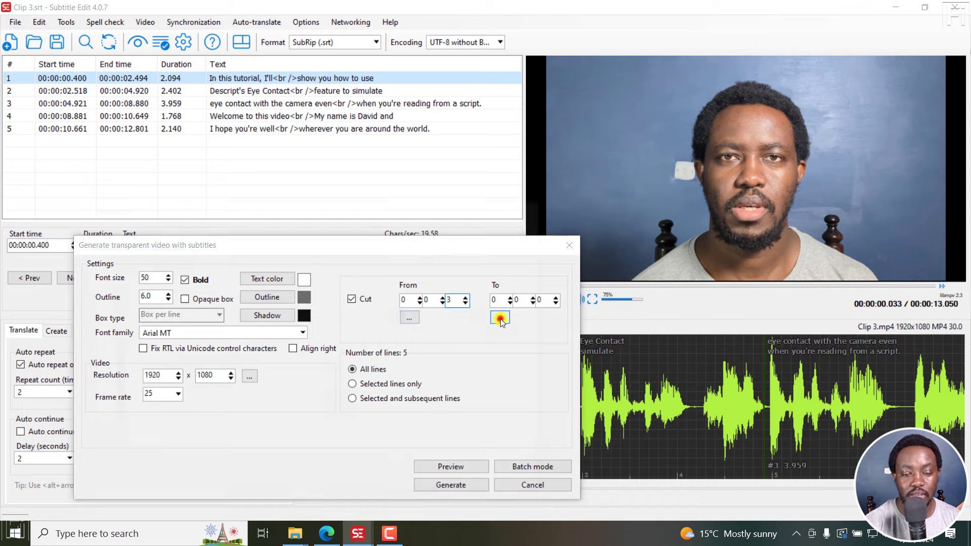
click(538, 206)
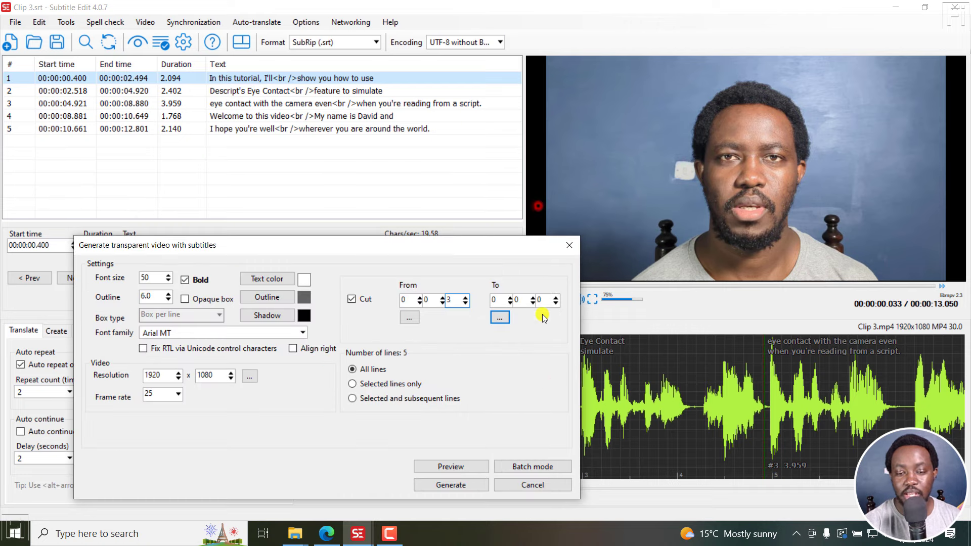
drag(475, 242, 526, 111)
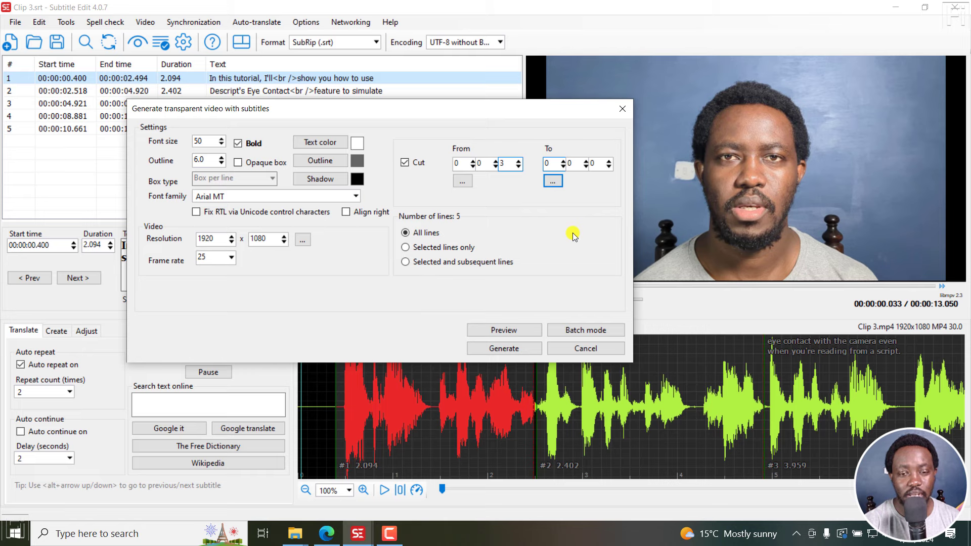
click(604, 163)
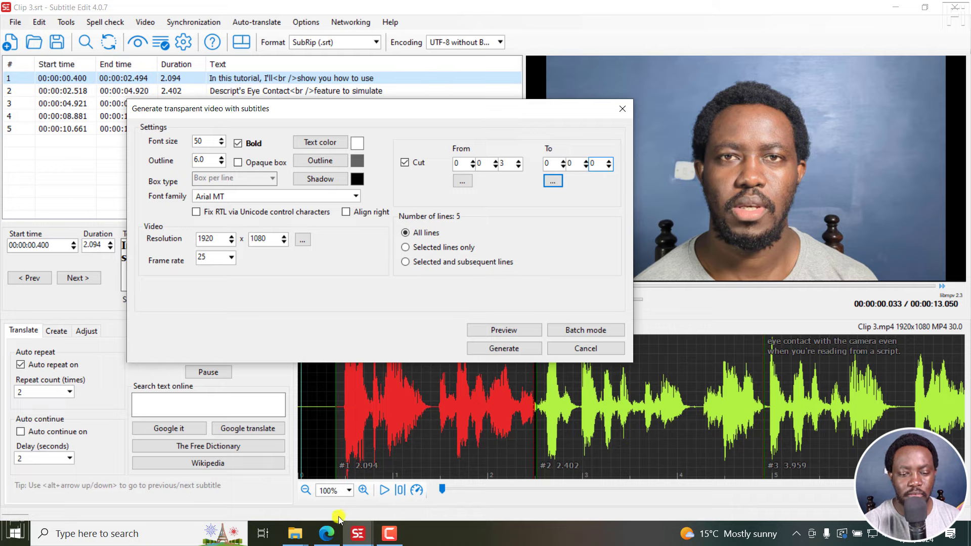
Step: Switch to the browser to review the Preview window request in the GitHub discussion, and return to Subtitle Edit
click(328, 532)
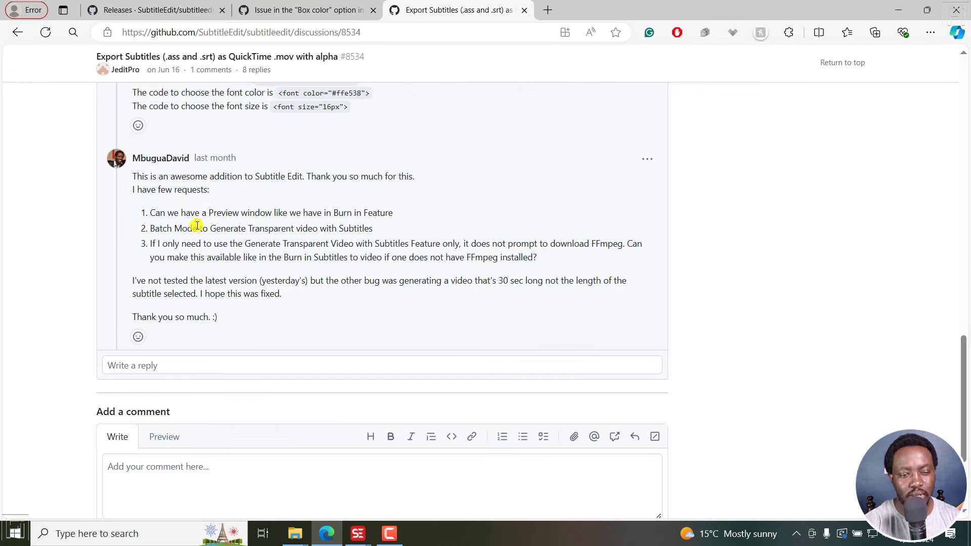
drag(208, 213, 302, 212)
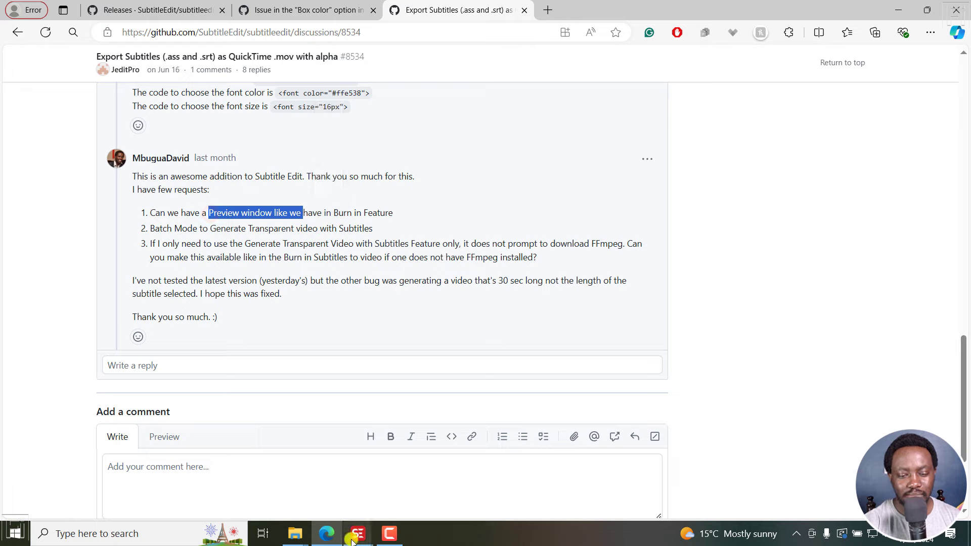
mouse_move(353, 540)
click(429, 481)
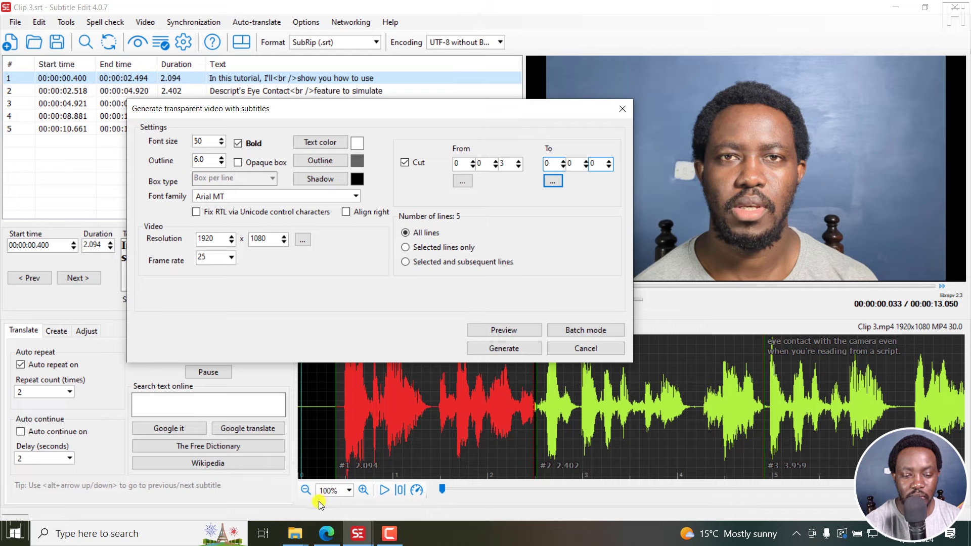
Step: Switch to File Explorer and launch a second Subtitle Edit instance from SubtitleEdit.exe in New folder (2)
mouse_move(295, 534)
click(361, 480)
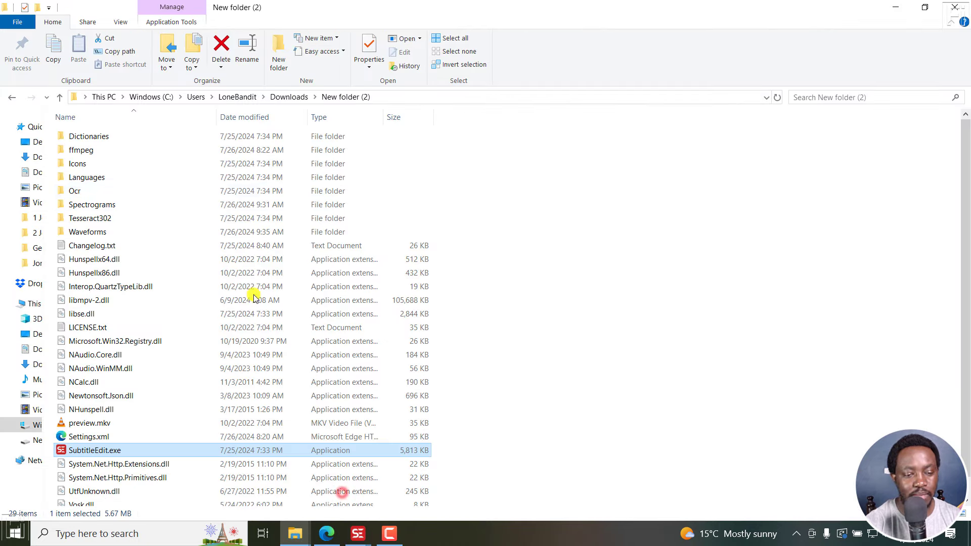
click(103, 450)
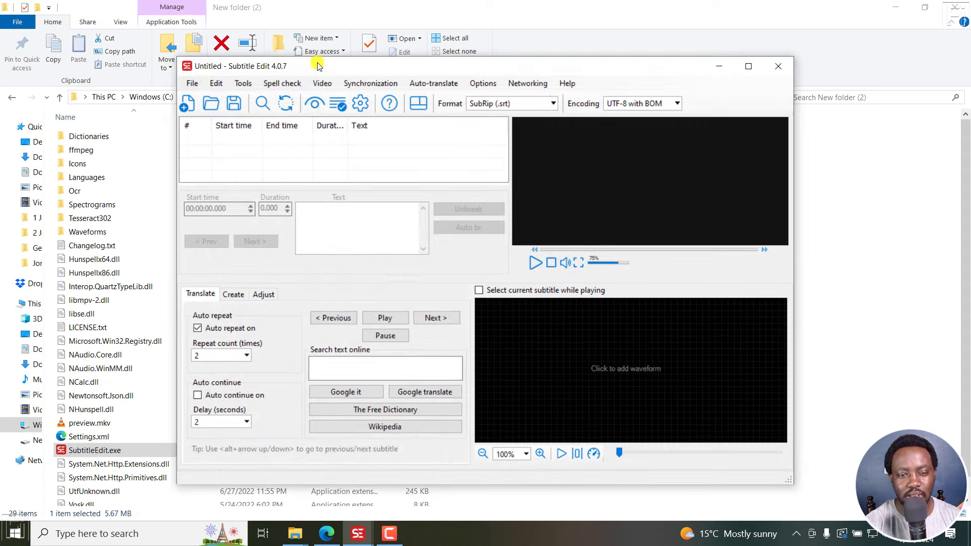
Step: Open the video Clip 3.mp4 and load the subtitle file Clip 3.srt while keeping the video
click(322, 83)
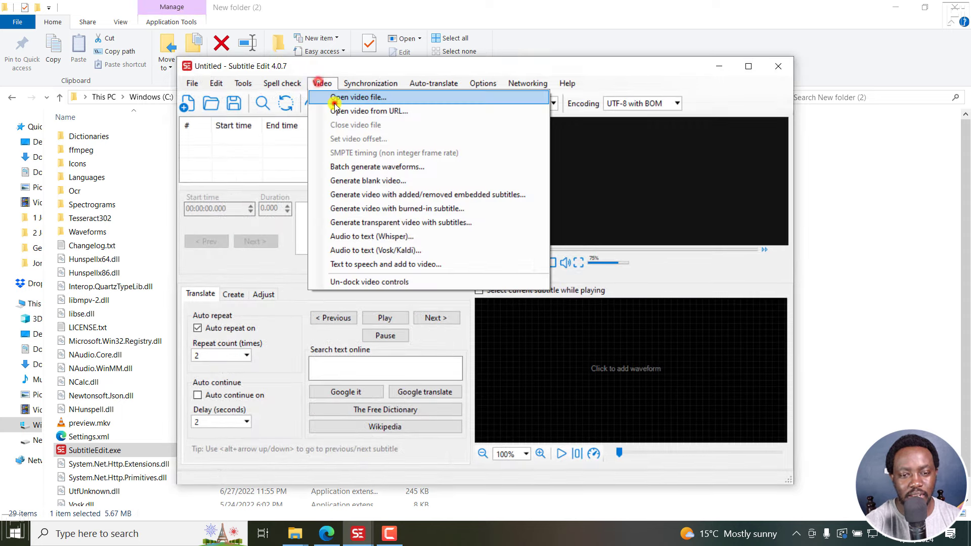
click(335, 98)
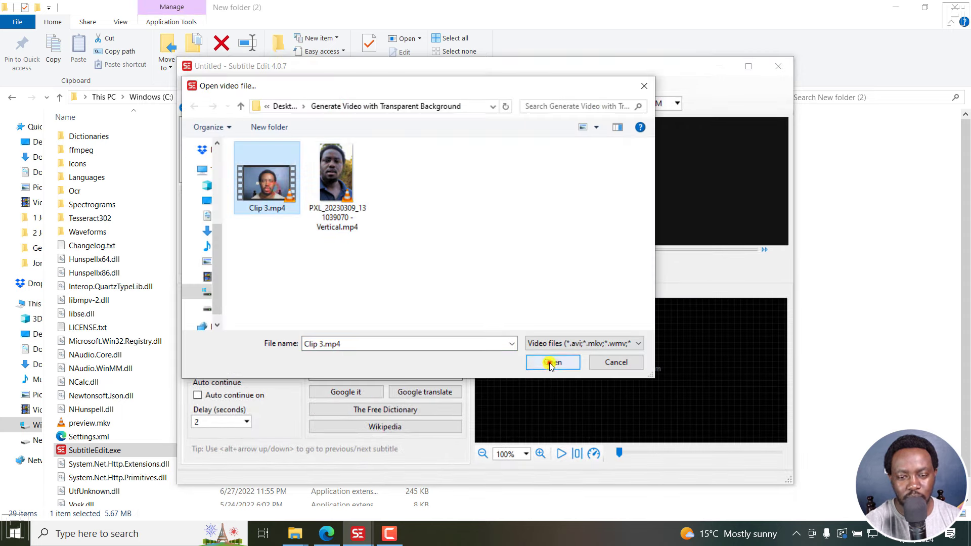
click(551, 362)
click(192, 83)
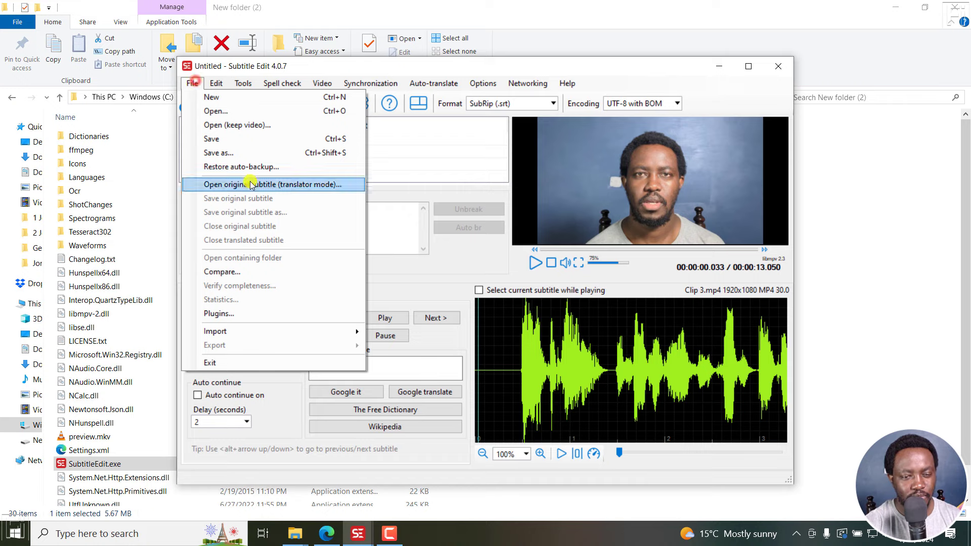
click(228, 125)
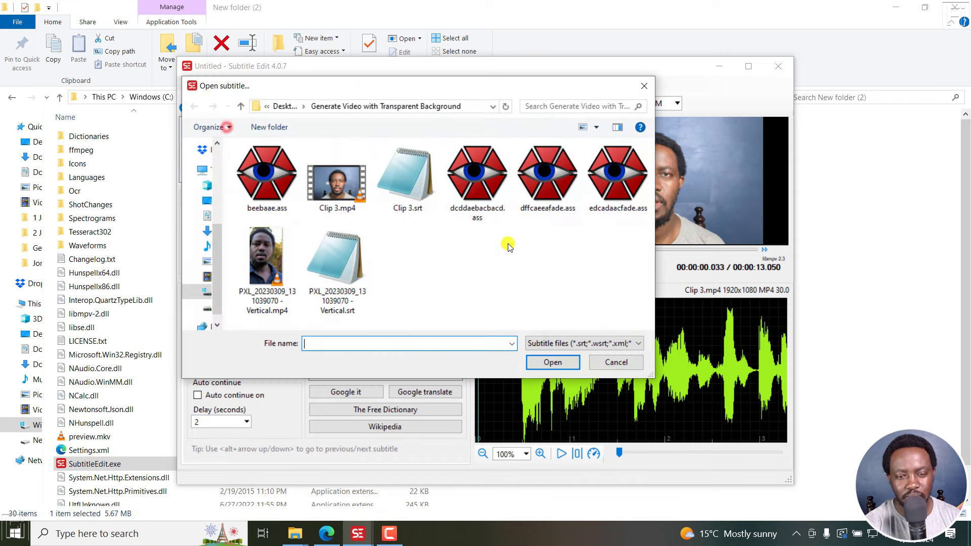
click(398, 186)
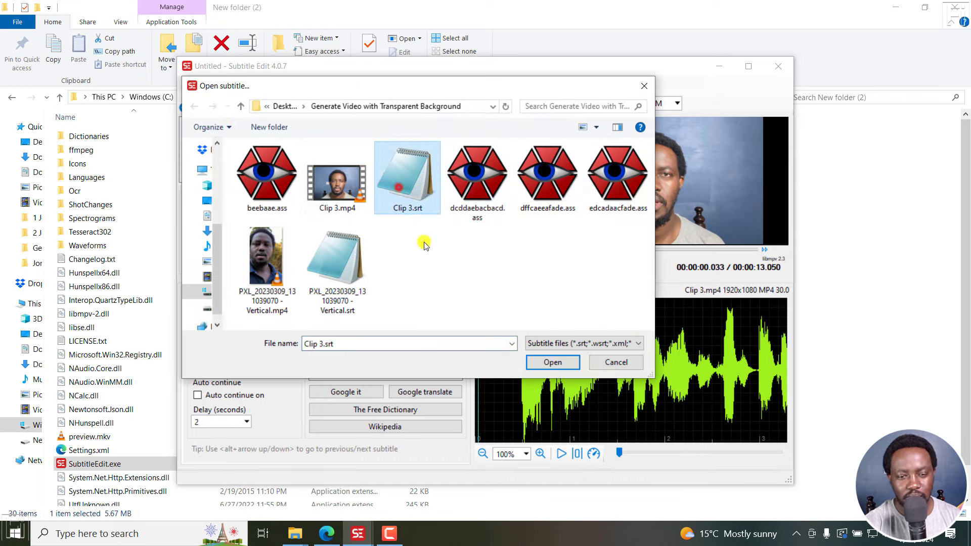
click(545, 364)
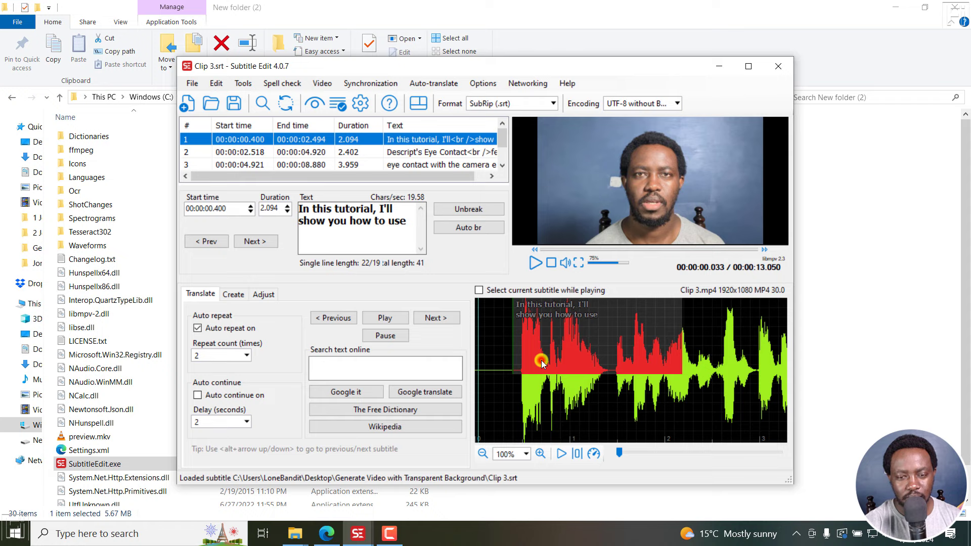
Step: Set the font size to 100 for generating a video with burned-in subtitles, and check the preview in full screen
click(322, 83)
click(368, 240)
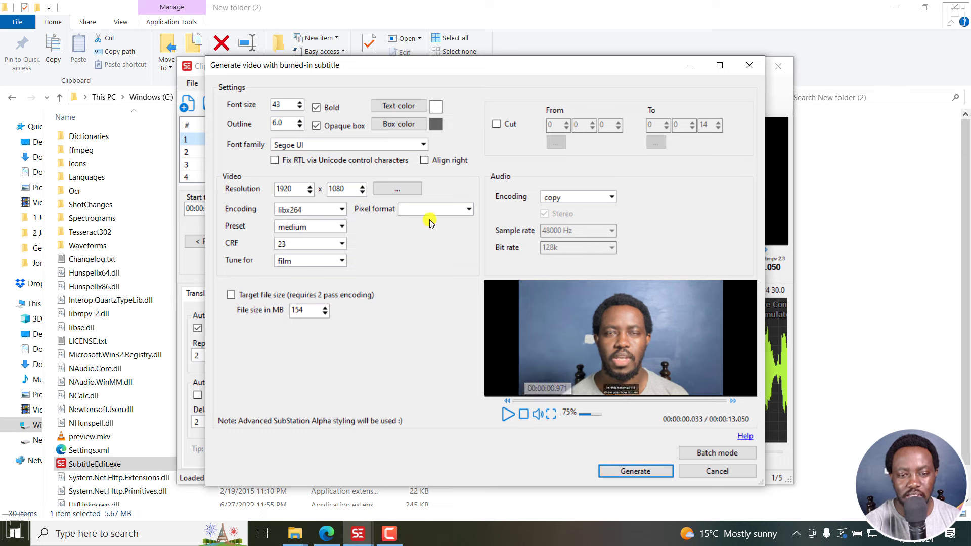
drag(289, 104, 259, 109)
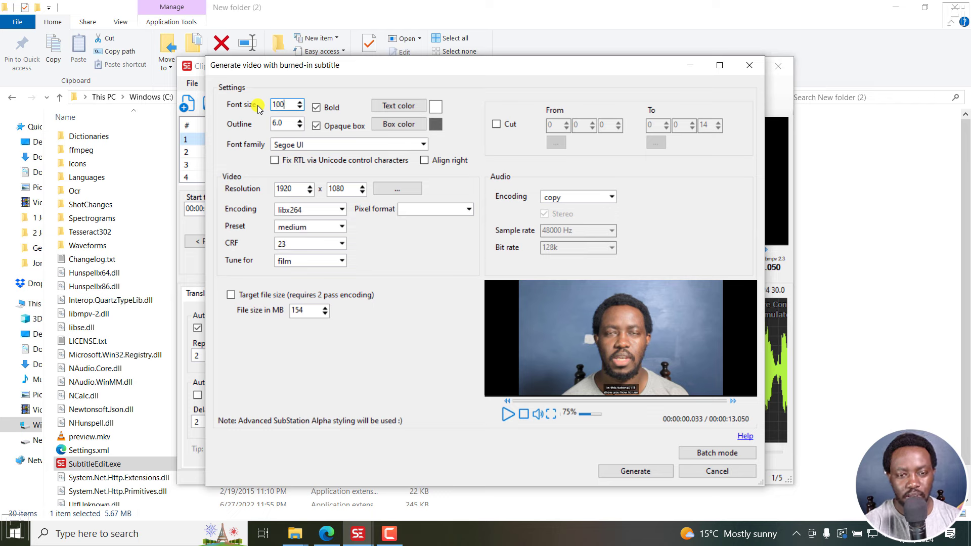
text(100)
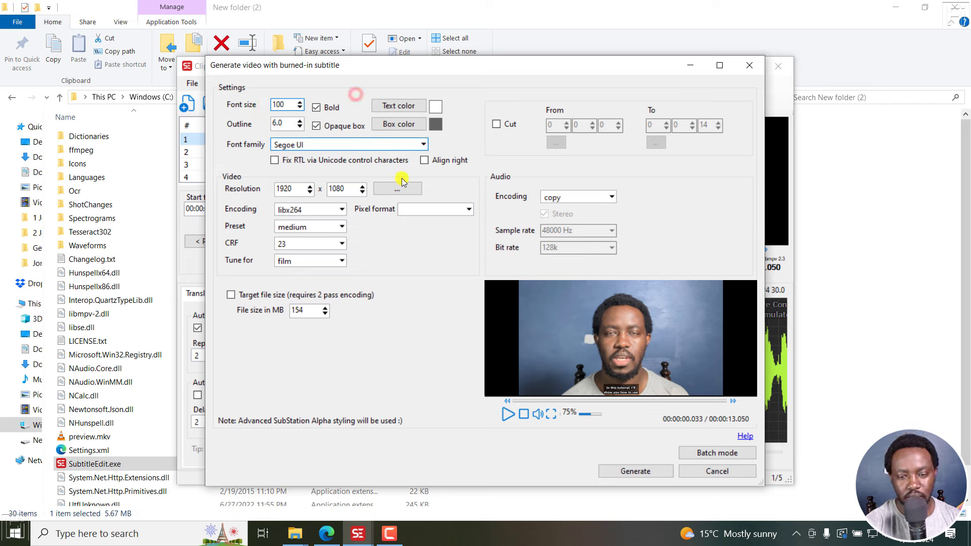
click(349, 145)
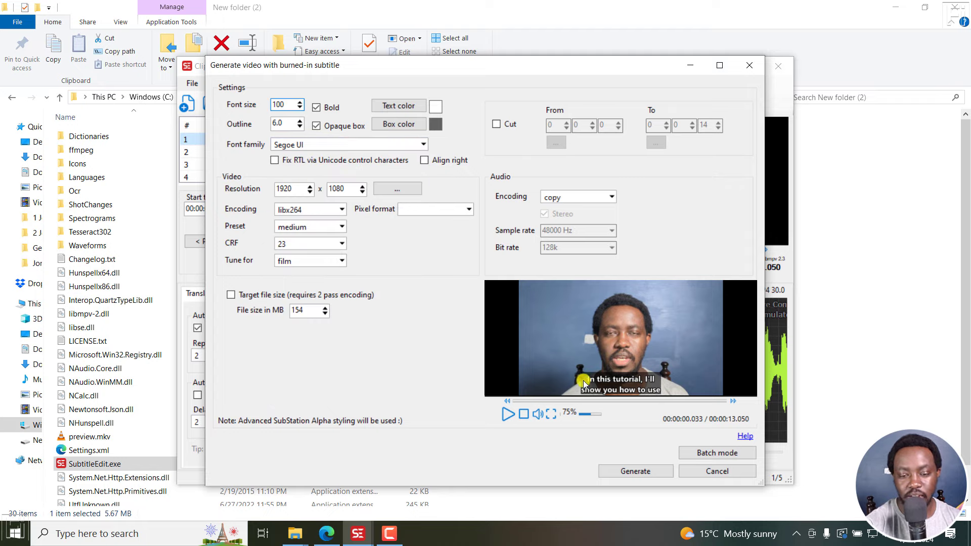
click(551, 413)
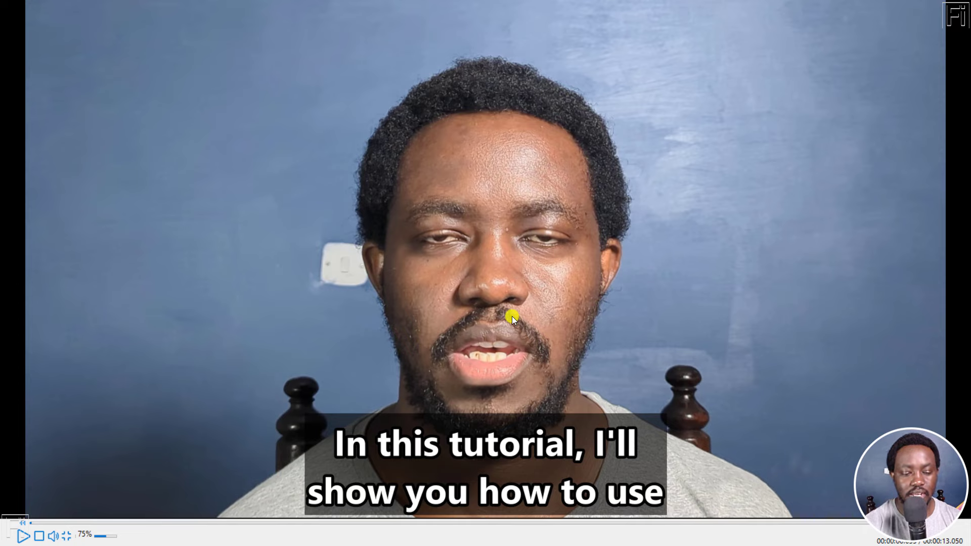
key(Escape)
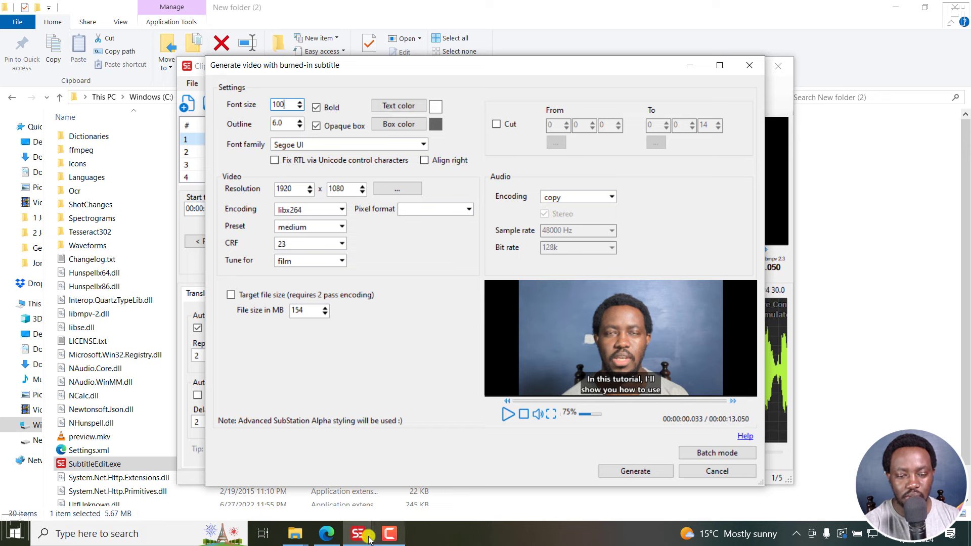